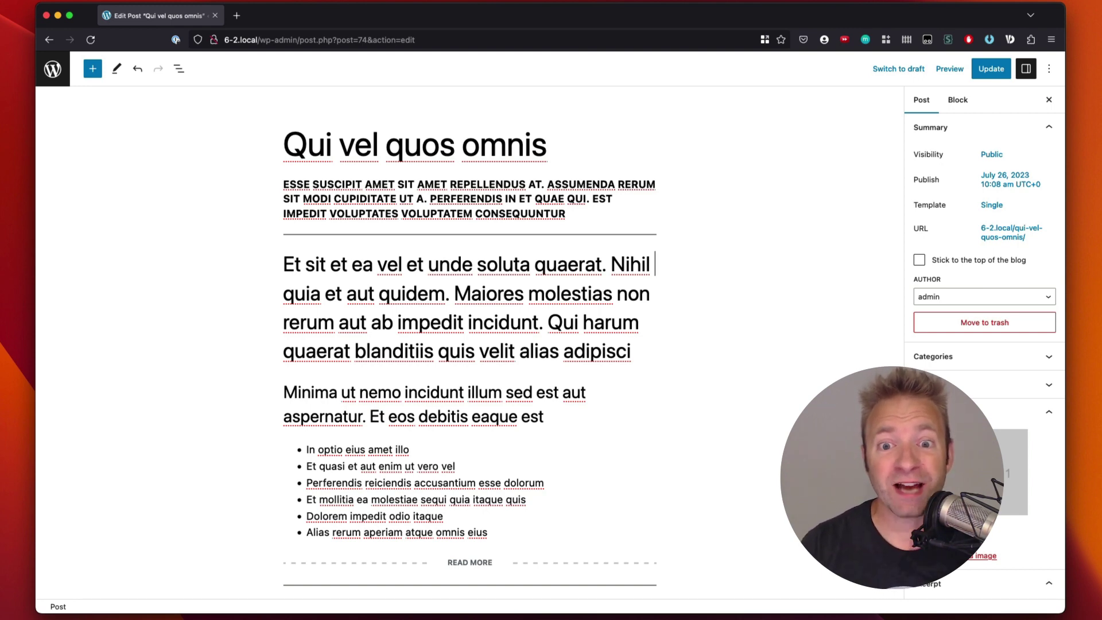
Step: Select the headings, separator, Minima block and first list item in turn to inspect the post
{"action": "scroll", "coordinate": [478, 323], "scroll_direction": "down", "scroll_amount": 1}
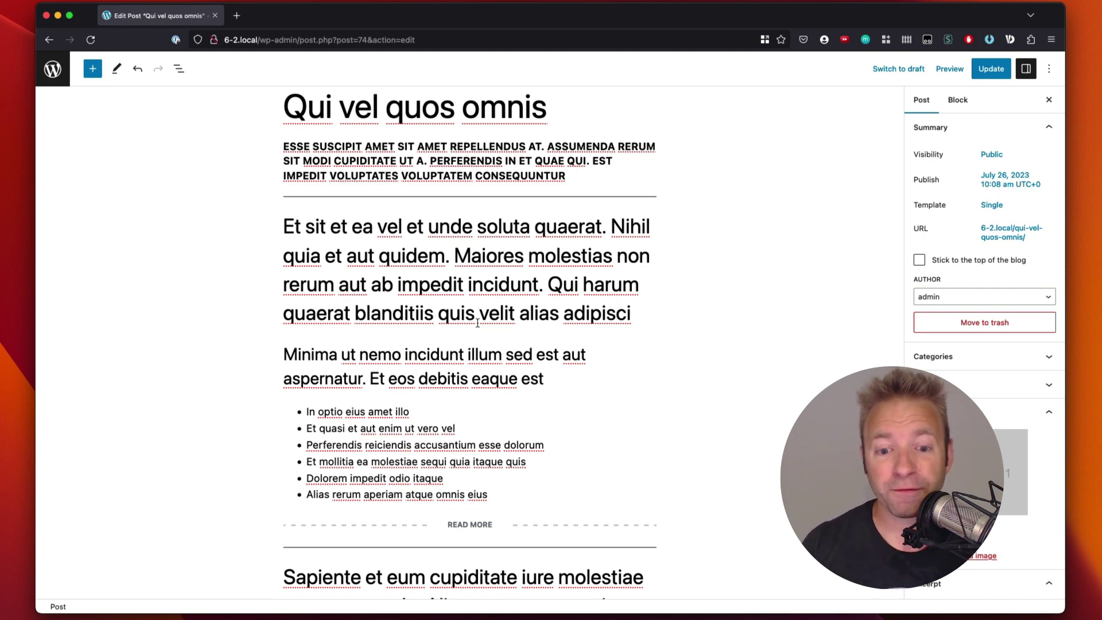
{"action": "scroll", "coordinate": [478, 323], "scroll_direction": "up", "scroll_amount": 1}
{"action": "left_click", "coordinate": [401, 297]}
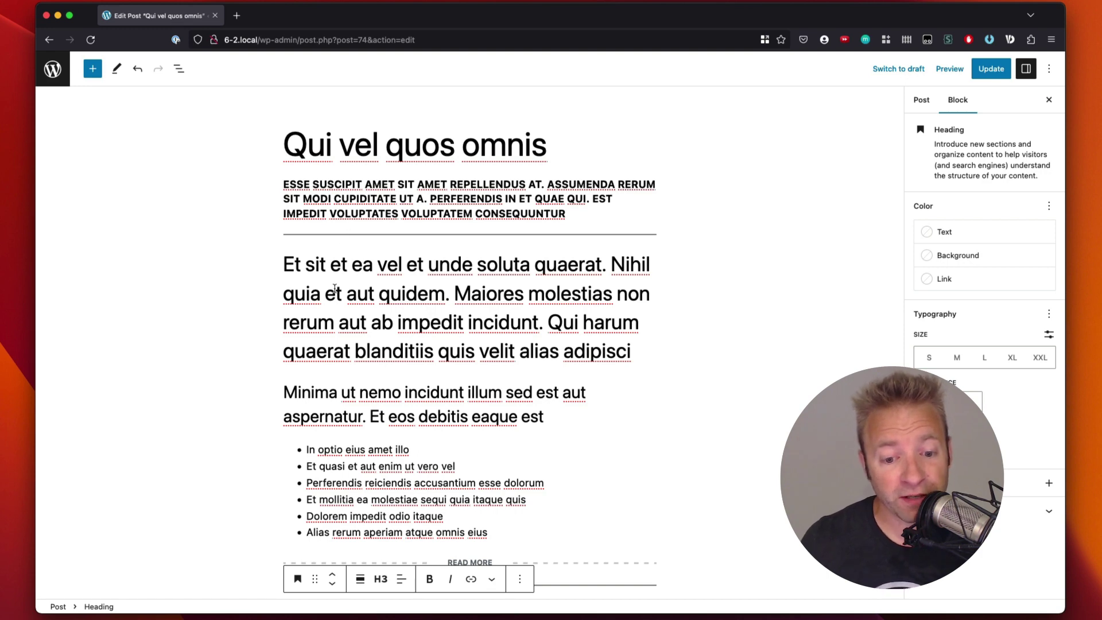
{"action": "left_click", "coordinate": [327, 198]}
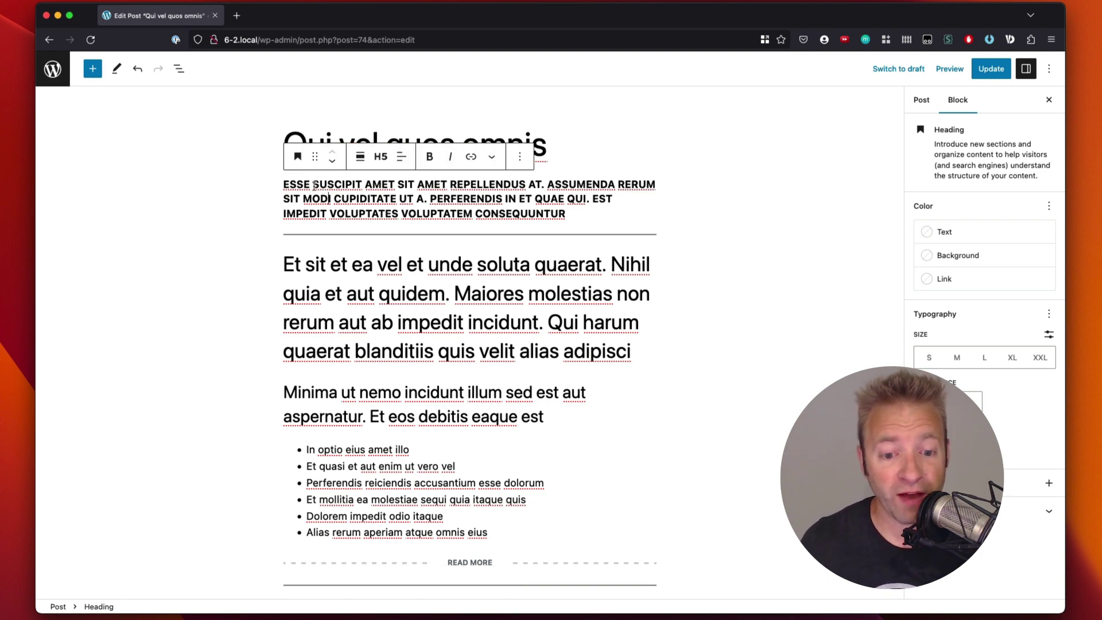
{"action": "left_click", "coordinate": [324, 235]}
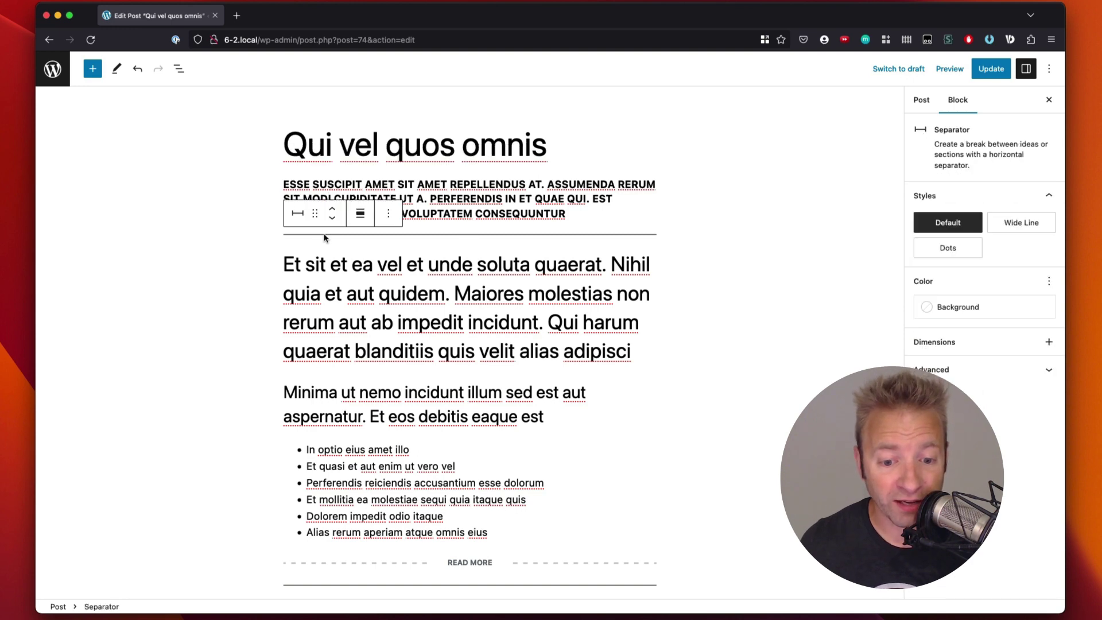
{"action": "left_click", "coordinate": [320, 267]}
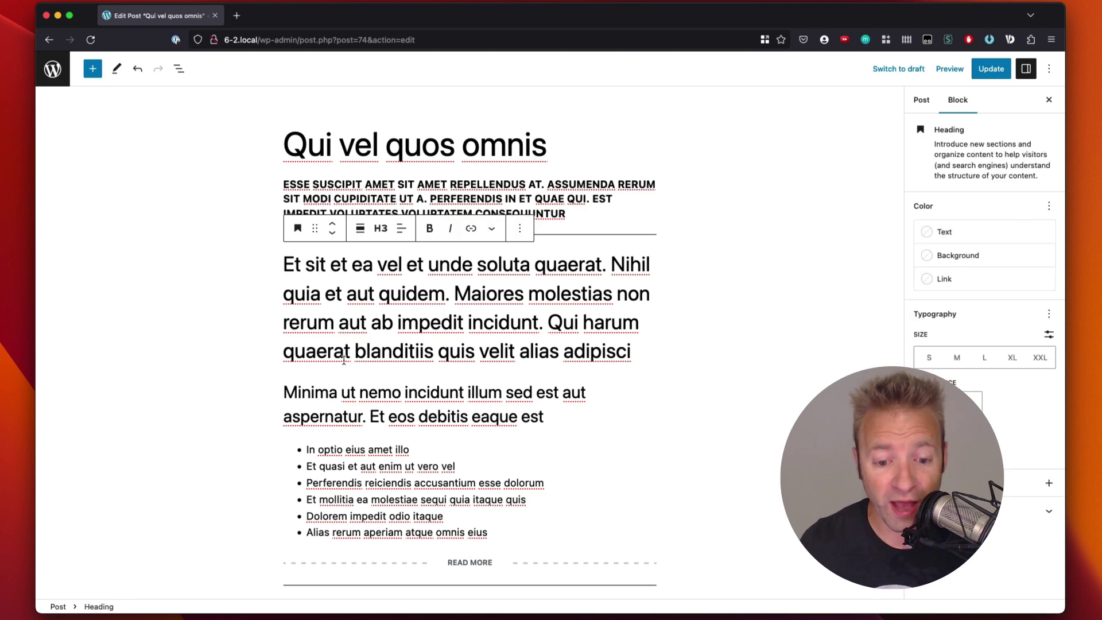
{"action": "left_click", "coordinate": [343, 388]}
{"action": "scroll", "coordinate": [343, 388], "scroll_direction": "down", "scroll_amount": 4}
{"action": "left_click", "coordinate": [325, 325]}
{"action": "scroll", "coordinate": [333, 370], "scroll_direction": "down", "scroll_amount": 1}
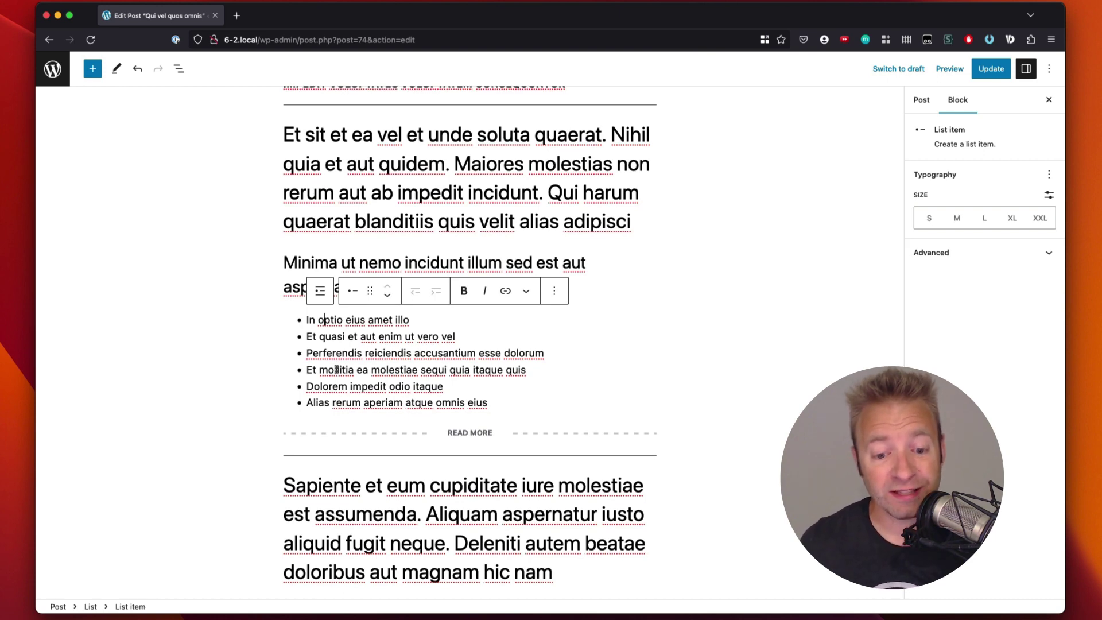
{"action": "mouse_move", "coordinate": [329, 311]}
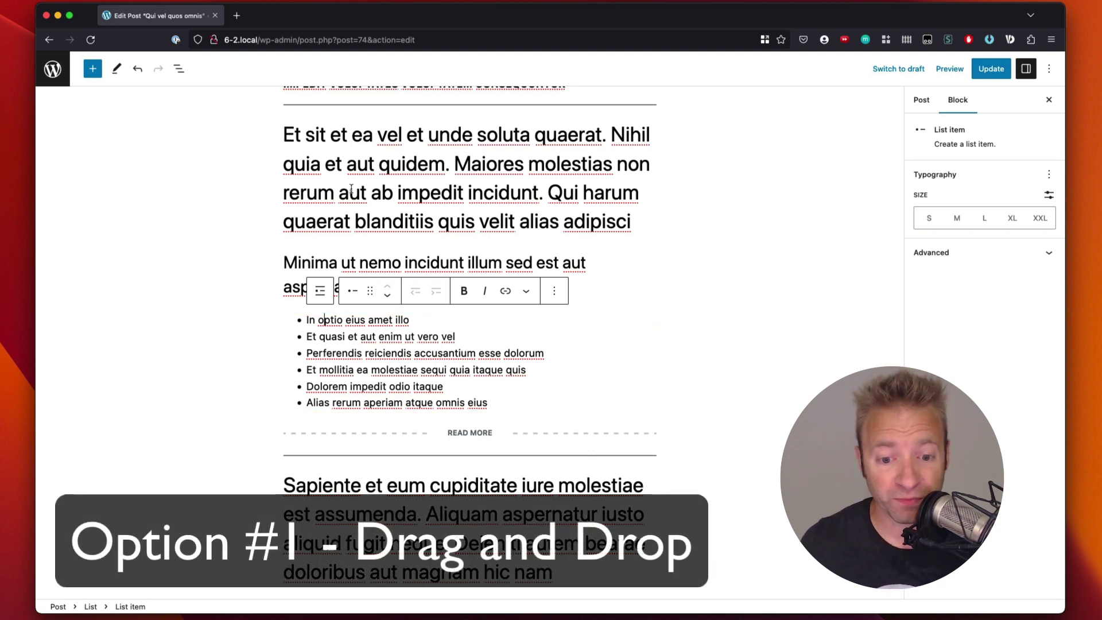
Step: Drag the 'Et sit et ea' heading by its handle to the end, below the Sapiente block
{"action": "key", "text": "Up"}
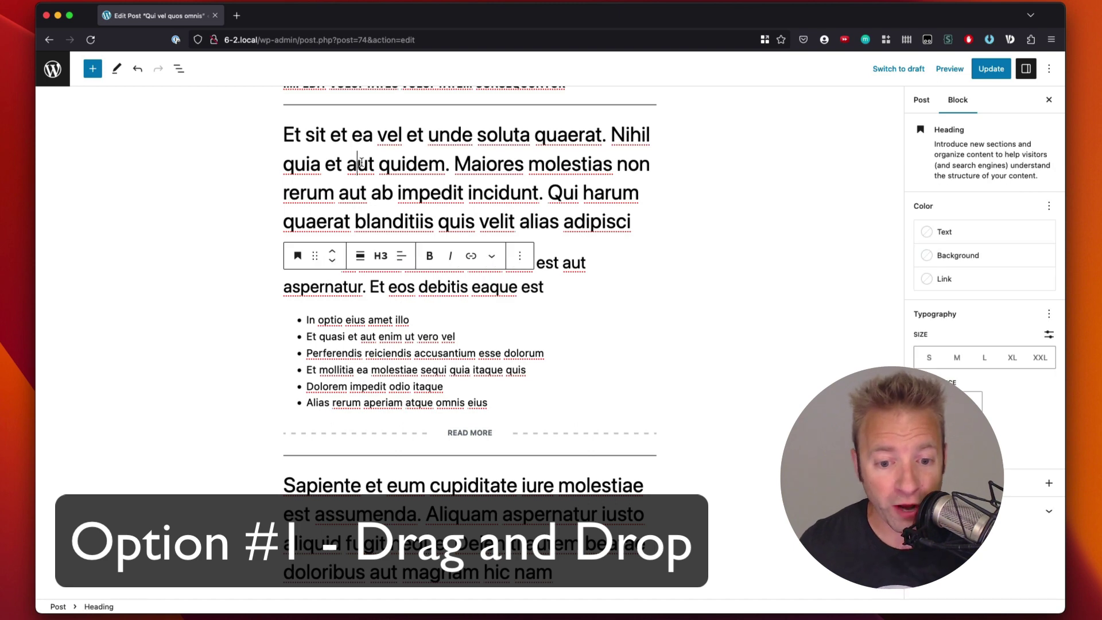
{"action": "left_click", "coordinate": [362, 164]}
{"action": "scroll", "coordinate": [333, 172], "scroll_direction": "up", "scroll_amount": 3}
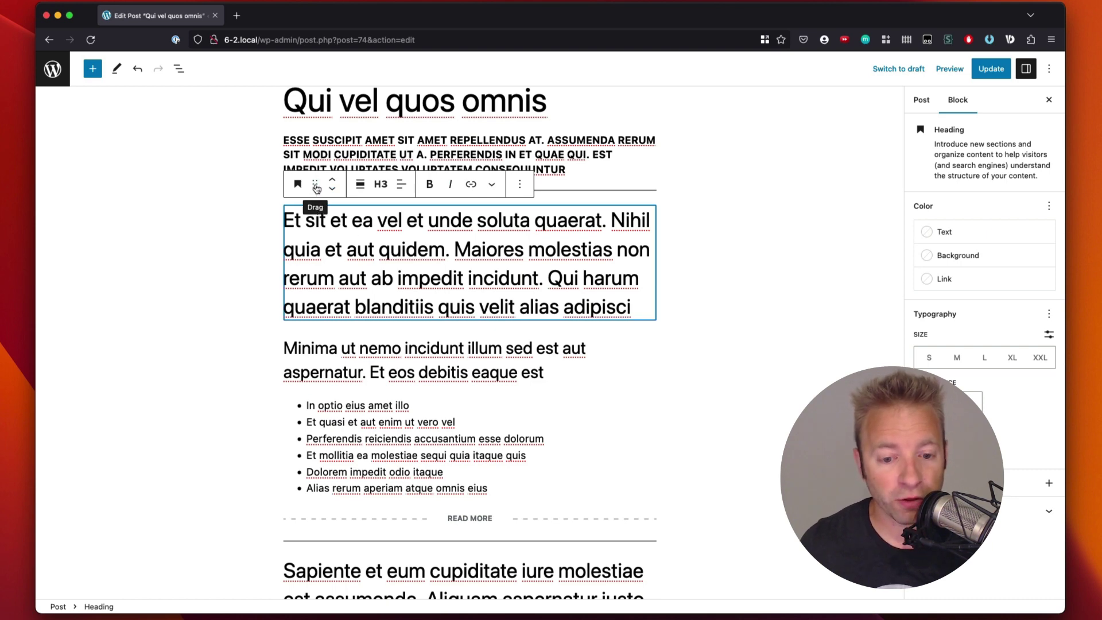
{"action": "left_click_drag", "start_coordinate": [316, 184], "coordinate": [353, 363]}
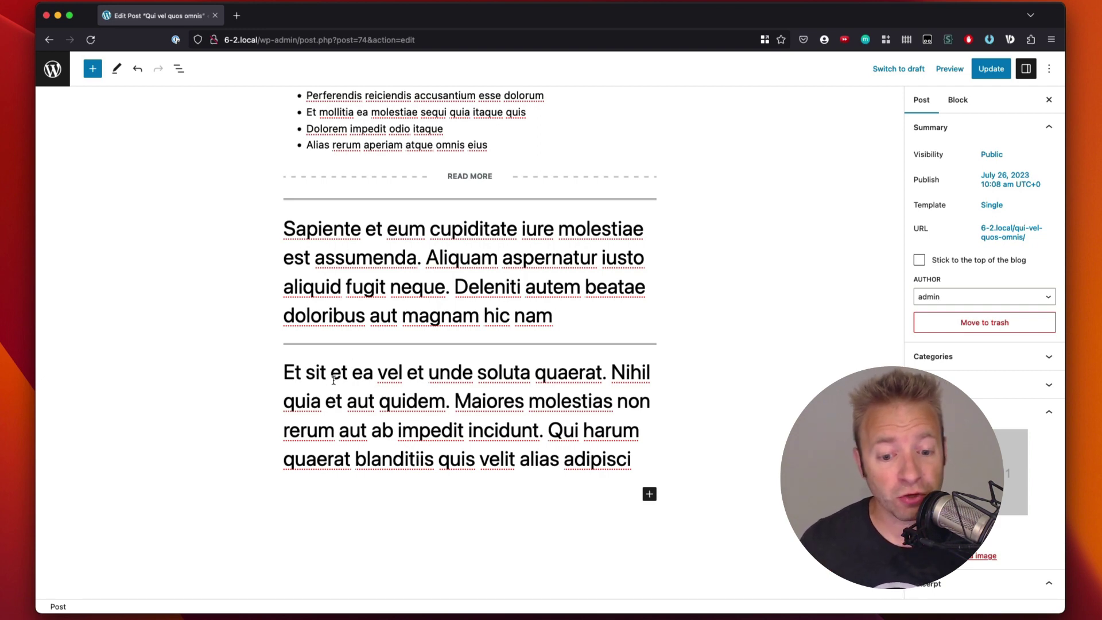
Step: Move the 'Et sit et ea' heading up three places, then down one to sit below Read More
{"action": "left_click", "coordinate": [334, 378]}
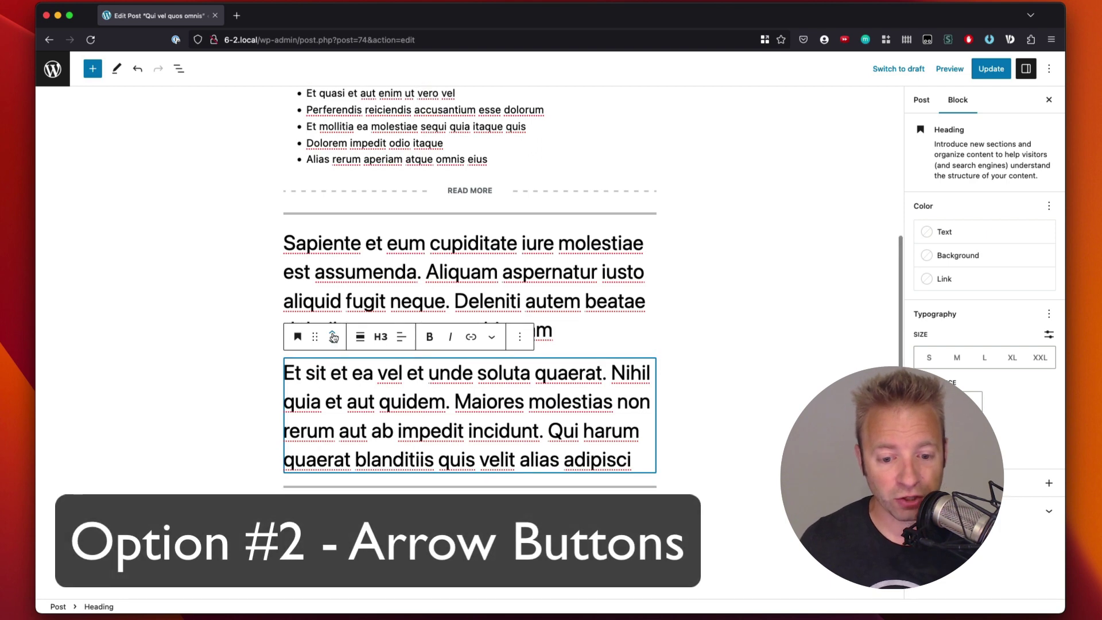
{"action": "left_click", "coordinate": [333, 337]}
{"action": "left_click", "coordinate": [333, 337]}
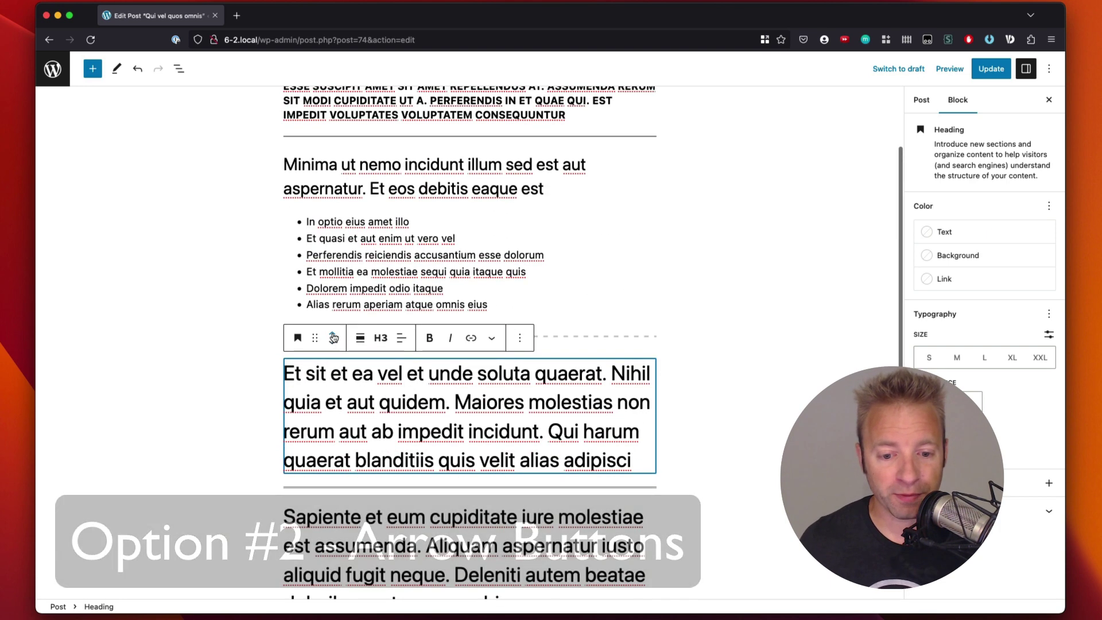
{"action": "left_click", "coordinate": [333, 337]}
{"action": "left_click", "coordinate": [333, 345]}
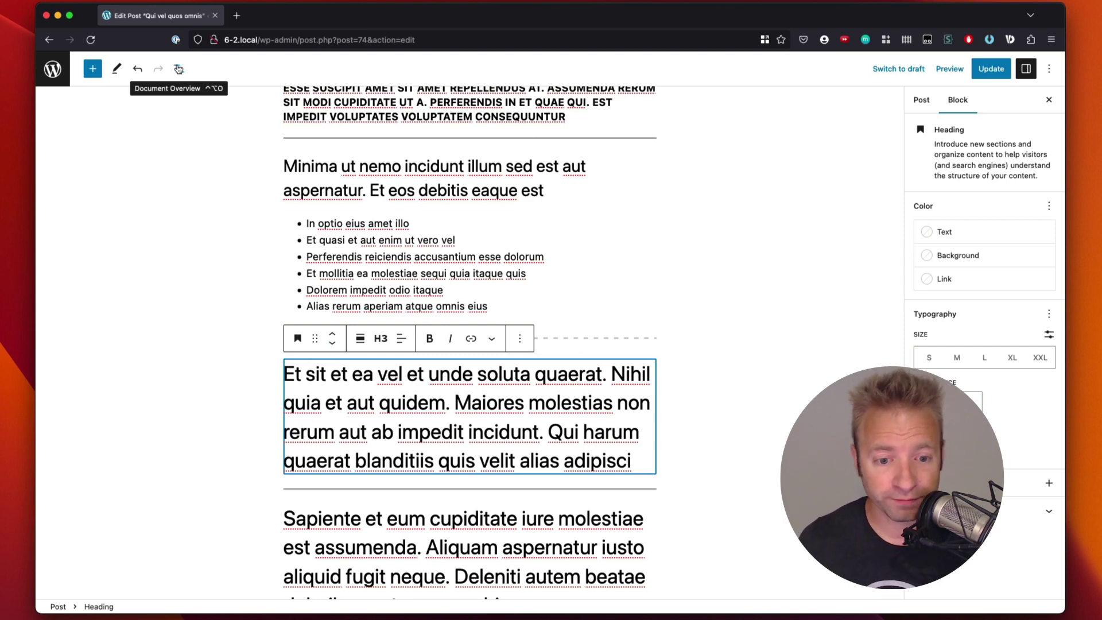
Step: In List View, drag the Minima heading below 'Et sit et ea', then drag the List block to the top
{"action": "left_click", "coordinate": [179, 68]}
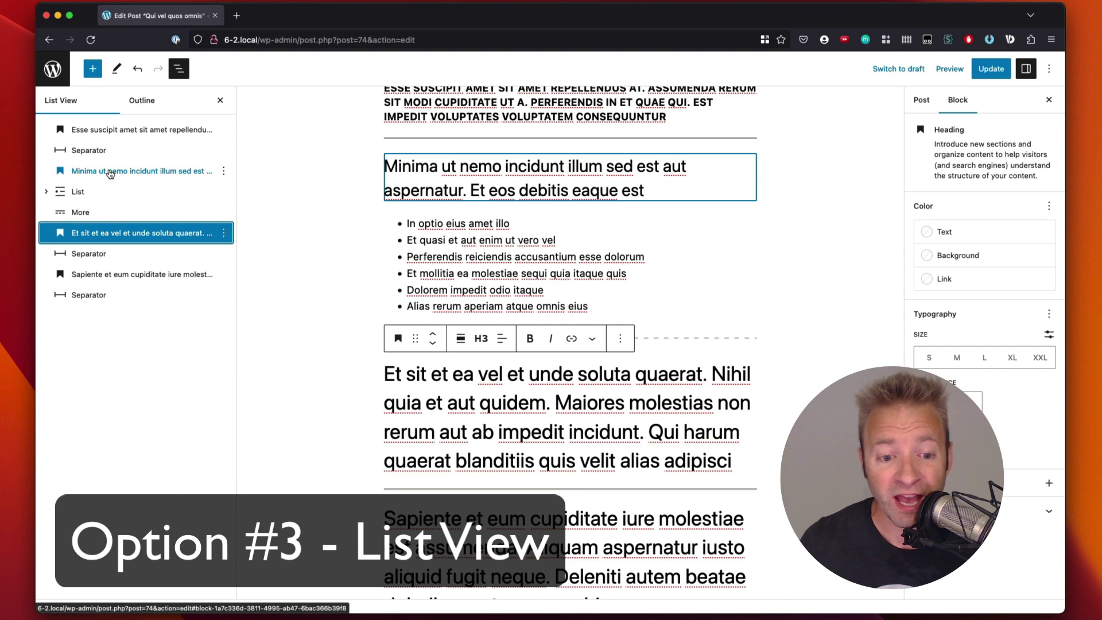
{"action": "left_click_drag", "start_coordinate": [110, 174], "coordinate": [100, 251]}
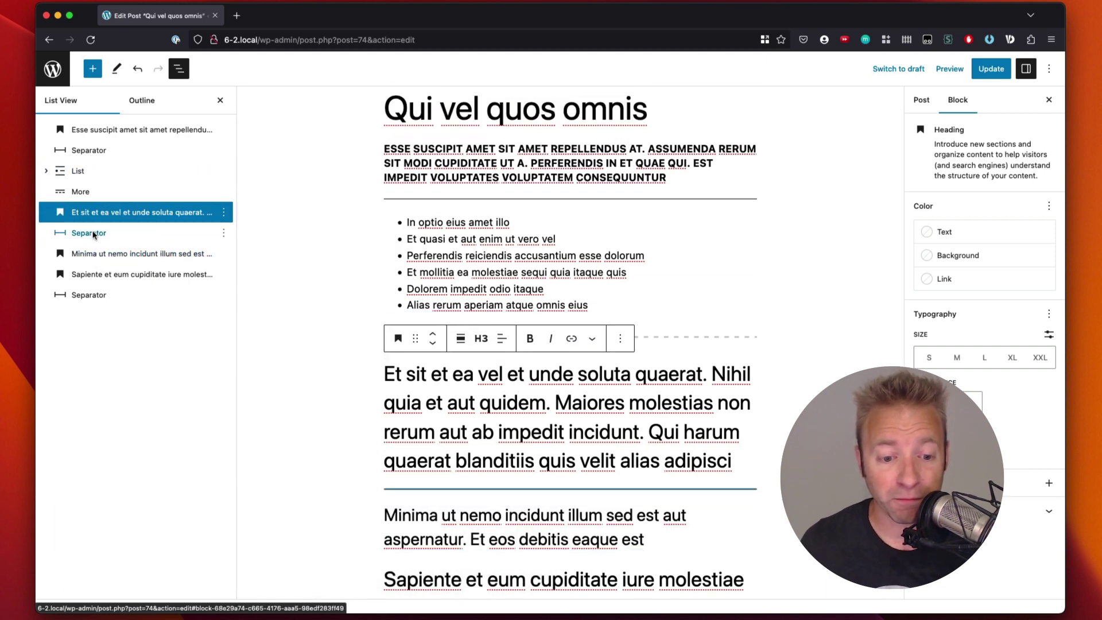
{"action": "left_click_drag", "start_coordinate": [81, 169], "coordinate": [83, 128]}
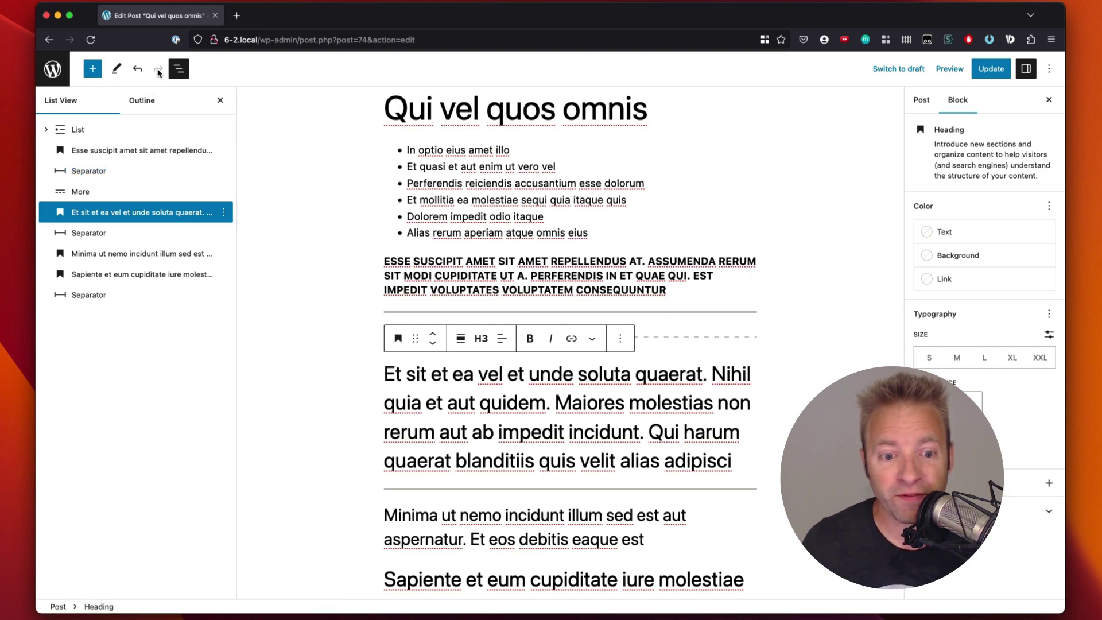
Step: Undo the List and Minima moves and the More block reorder, then update the post
{"action": "left_click", "coordinate": [136, 69]}
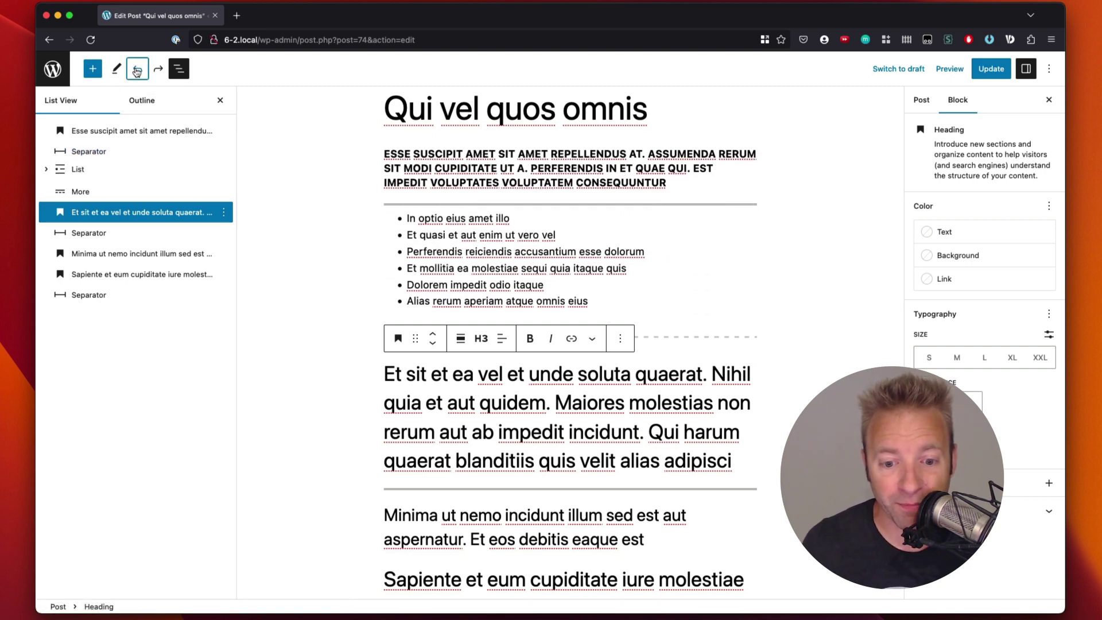
{"action": "left_click", "coordinate": [137, 70]}
{"action": "left_click", "coordinate": [137, 69]}
{"action": "left_click", "coordinate": [137, 70]}
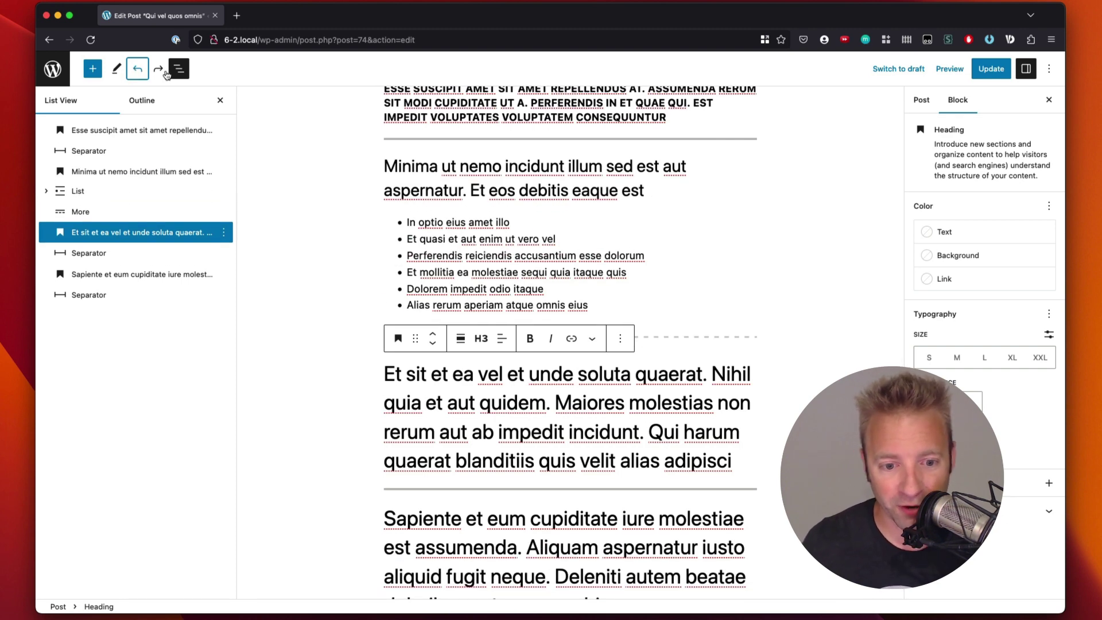
{"action": "left_click", "coordinate": [158, 69]}
{"action": "left_click", "coordinate": [138, 69]}
{"action": "left_click", "coordinate": [137, 70]}
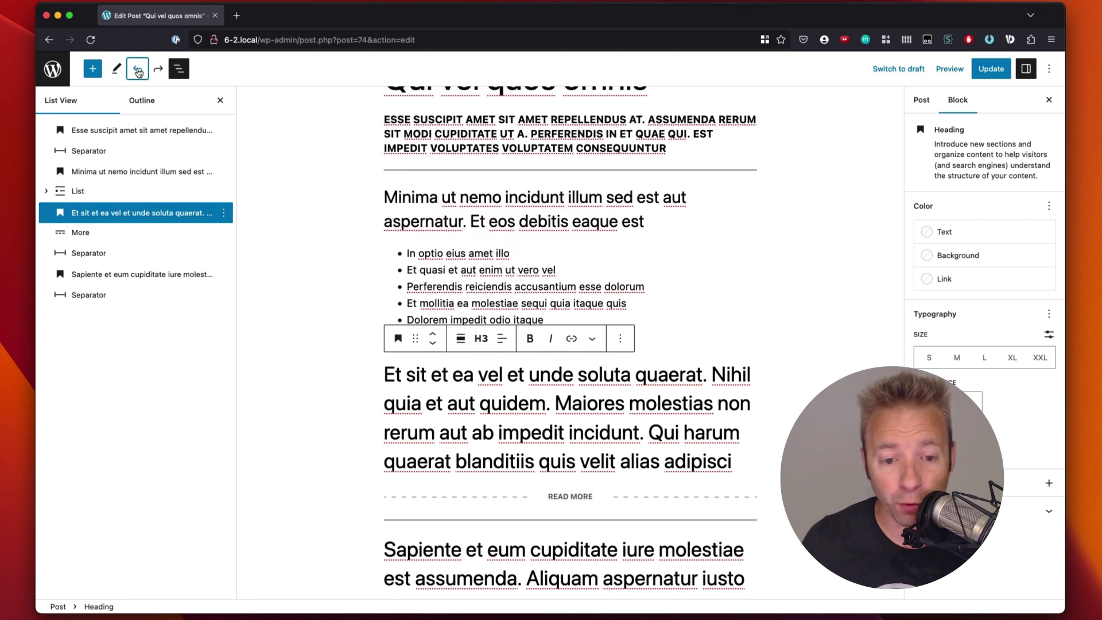
{"action": "left_click", "coordinate": [984, 70]}
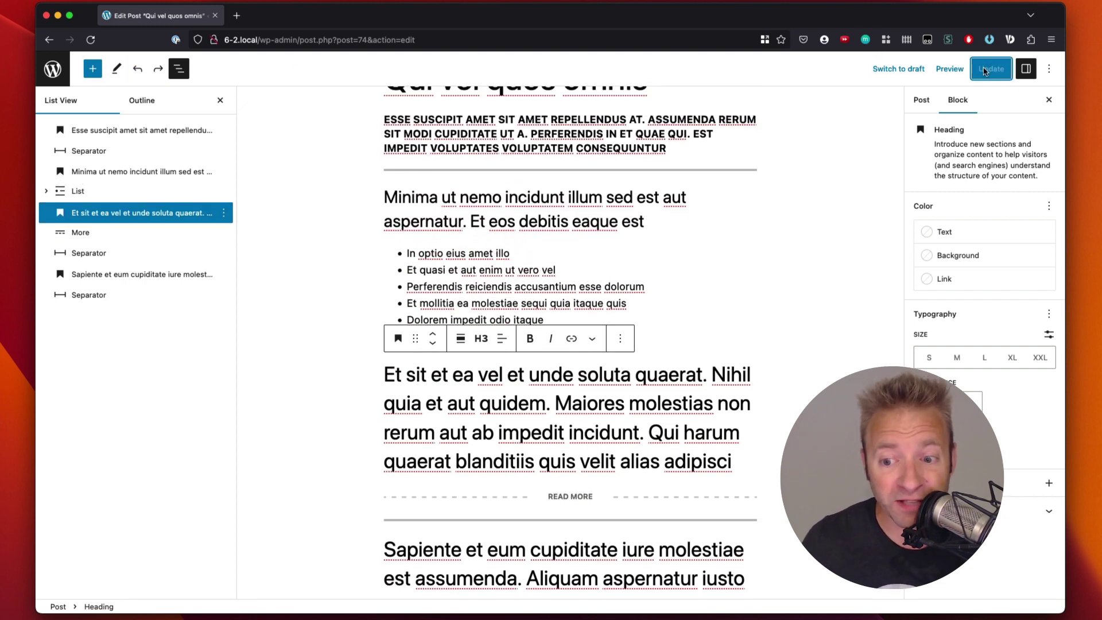
Step: Toggle Undo and Redo to compare the 'Et sit et ea' heading above and below More
{"action": "left_click", "coordinate": [138, 71]}
{"action": "left_click", "coordinate": [158, 70]}
{"action": "left_click", "coordinate": [158, 70]}
{"action": "left_click", "coordinate": [138, 70]}
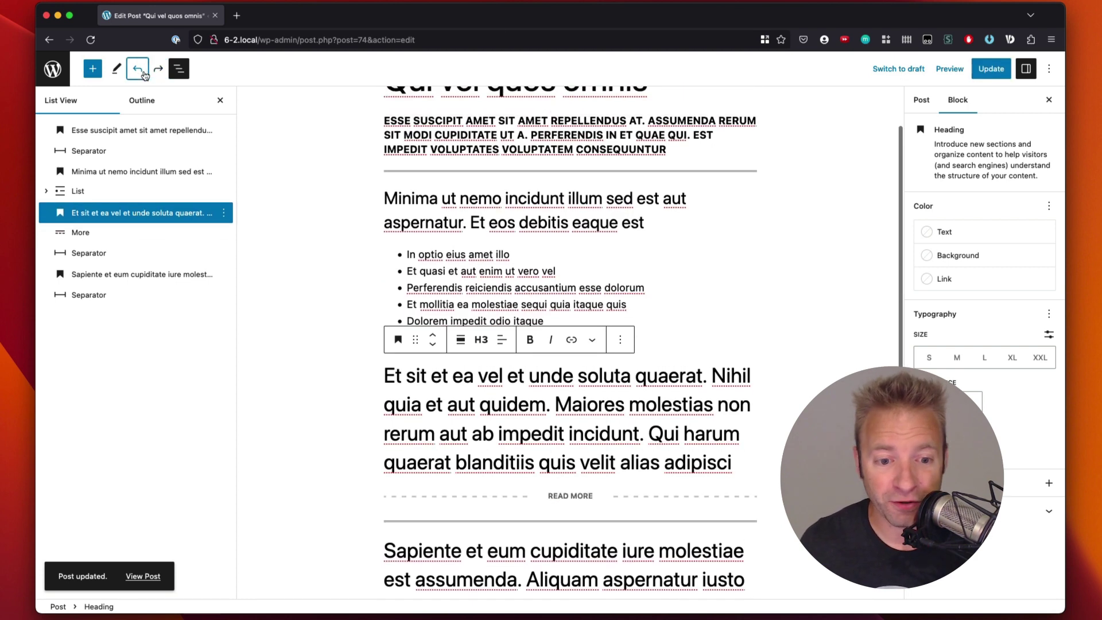
{"action": "left_click", "coordinate": [137, 70]}
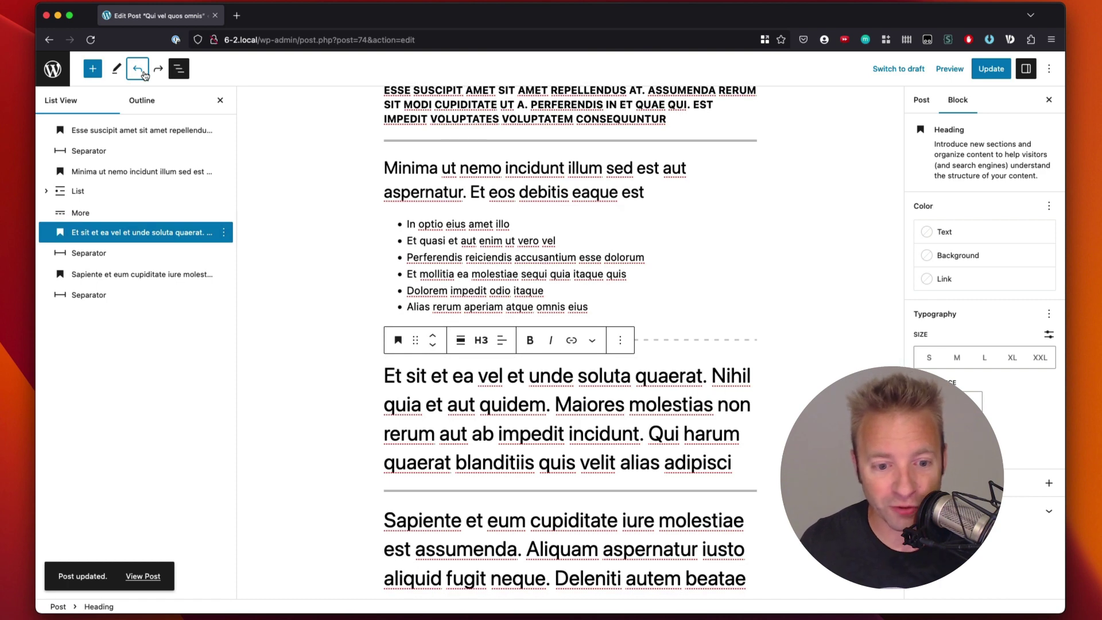